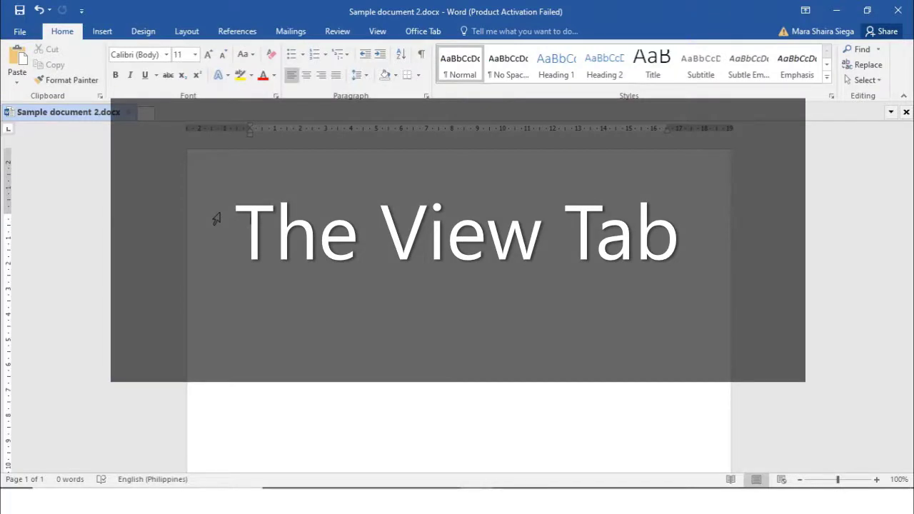
# Open the View tab to show Sample document 2's view and window options
pyautogui.click(379, 31)
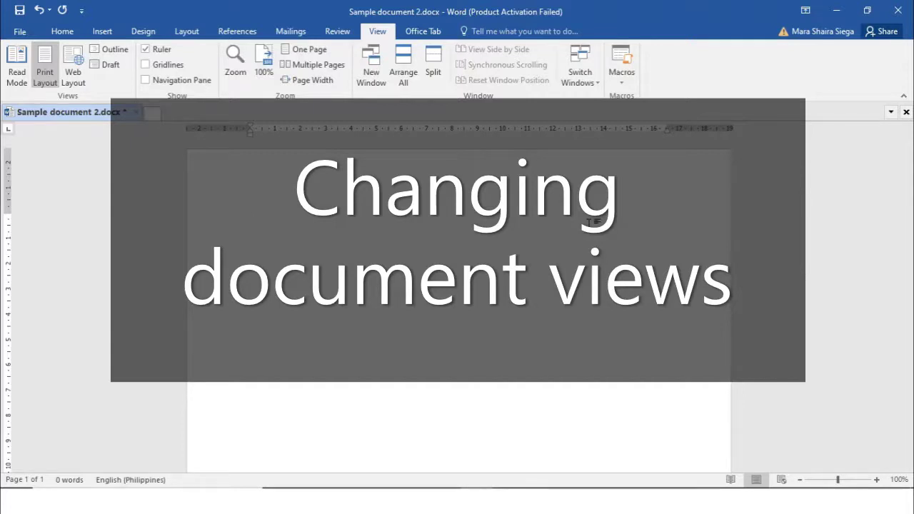
# Type 'View options' on the first line of the blank page
pyautogui.write('View')
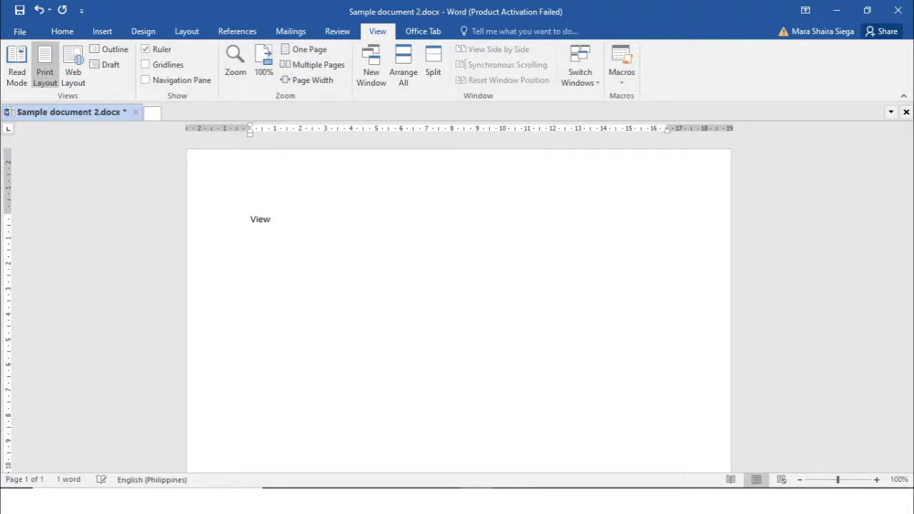
pyautogui.write(' options')
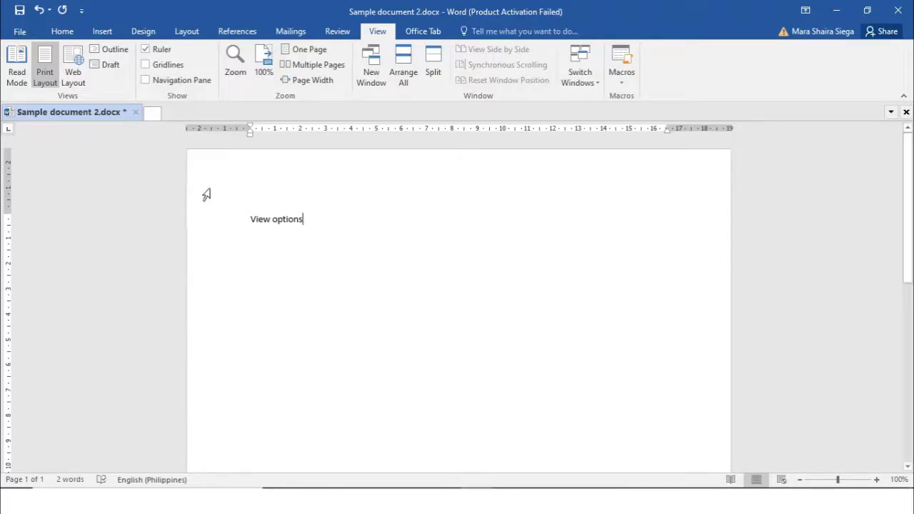
# Switch Sample document 2 to Read Mode, briefly checking the open-documents list
pyautogui.click(22, 74)
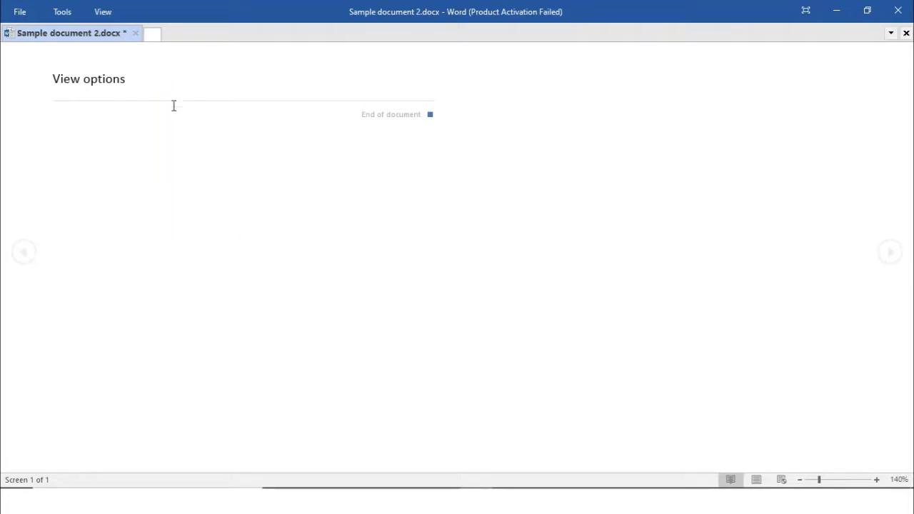
pyautogui.click(890, 34)
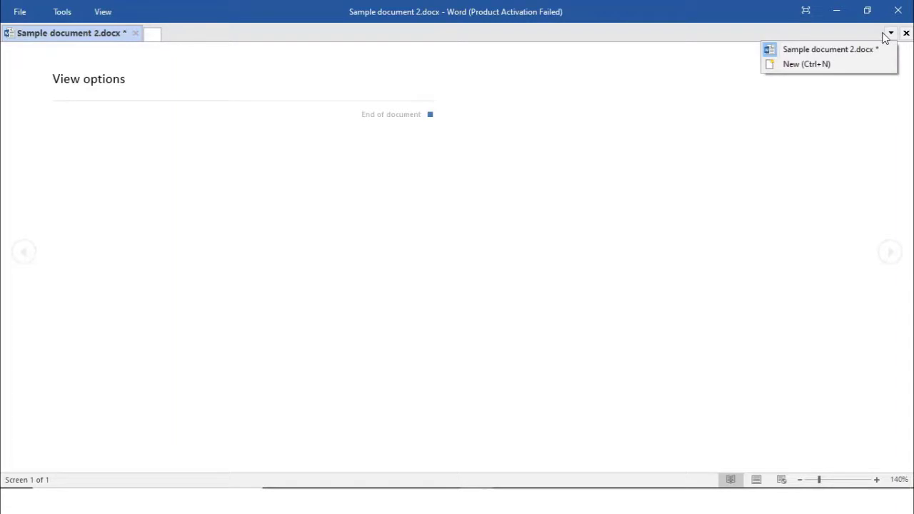
pyautogui.click(541, 124)
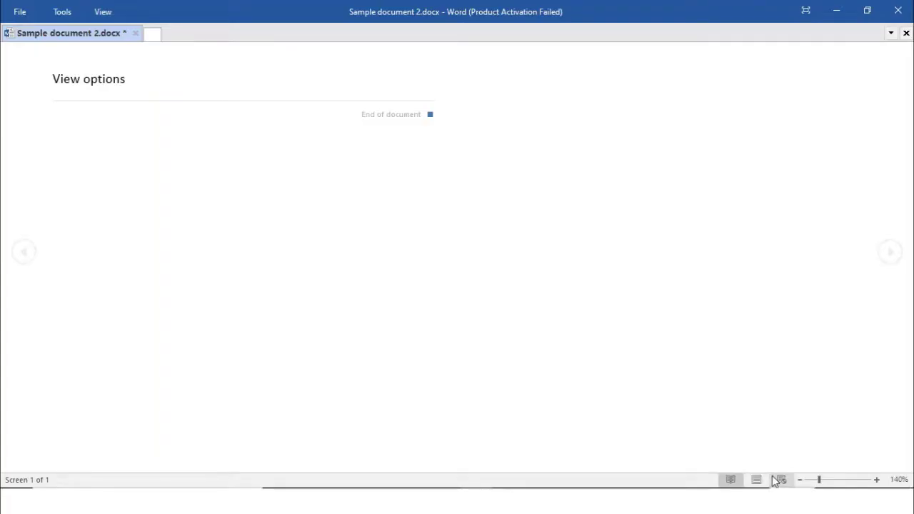
# Browse the Read Mode Tools and View menus, then switch to Web Layout
pyautogui.click(64, 13)
pyautogui.click(103, 12)
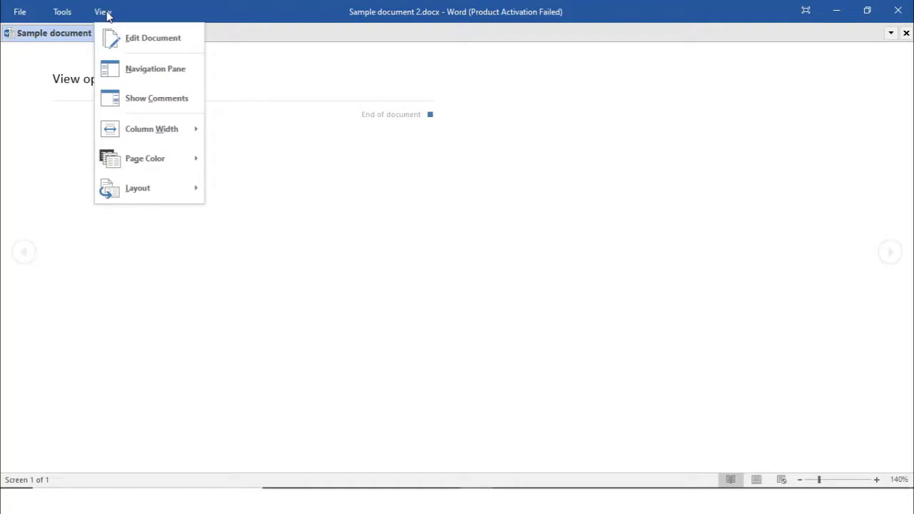
pyautogui.click(63, 12)
pyautogui.click(63, 12)
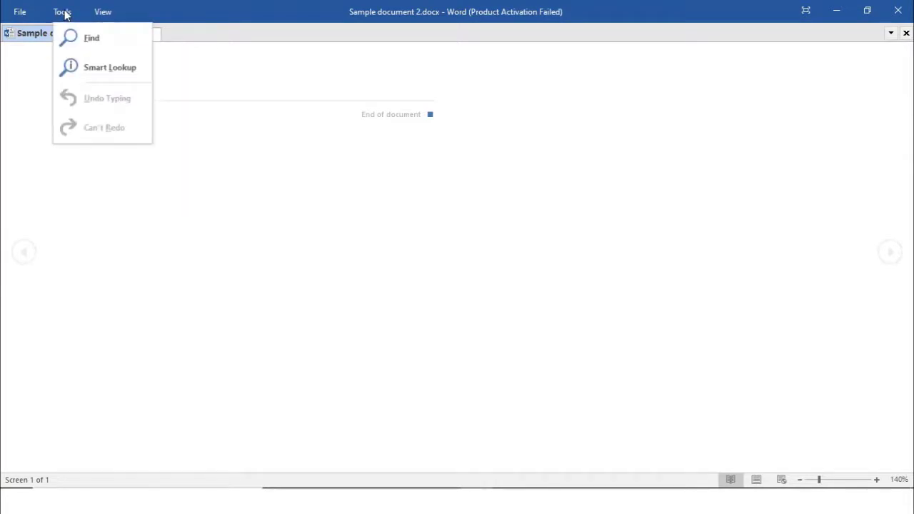
pyautogui.click(106, 14)
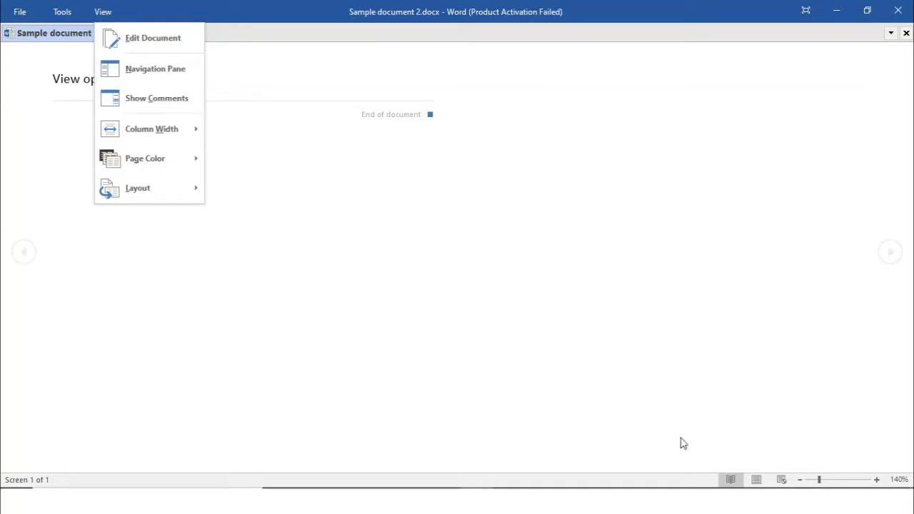
pyautogui.click(781, 480)
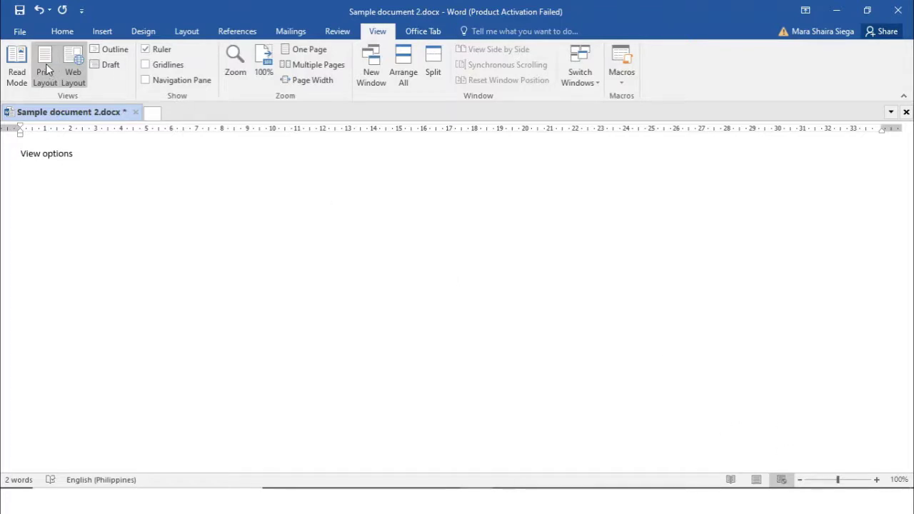
# Switch to Outline view so 'View options' appears as a bullet point
pyautogui.click(115, 50)
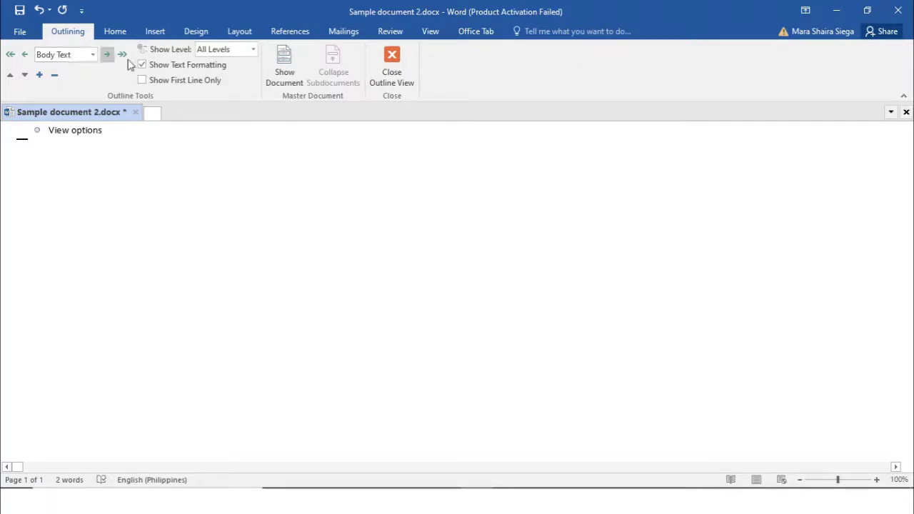
# Return to the View tab and switch the document to Draft view
pyautogui.click(428, 36)
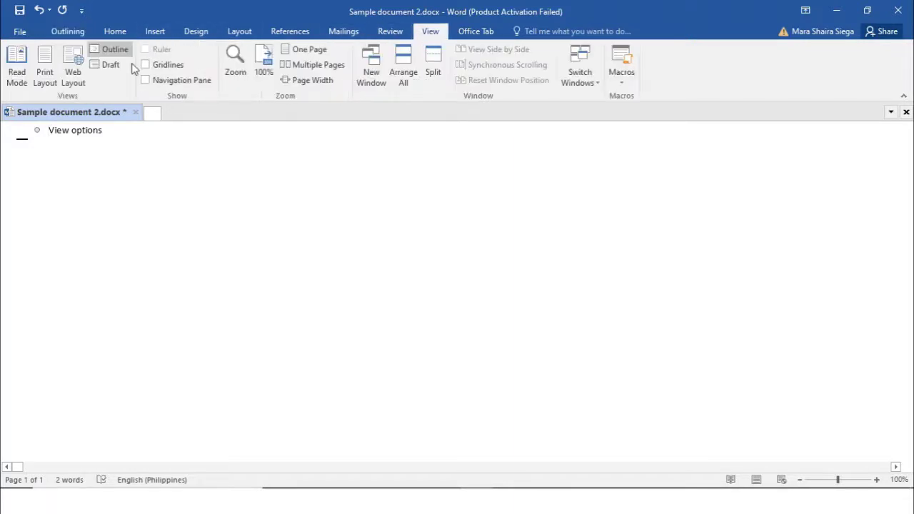
pyautogui.click(114, 66)
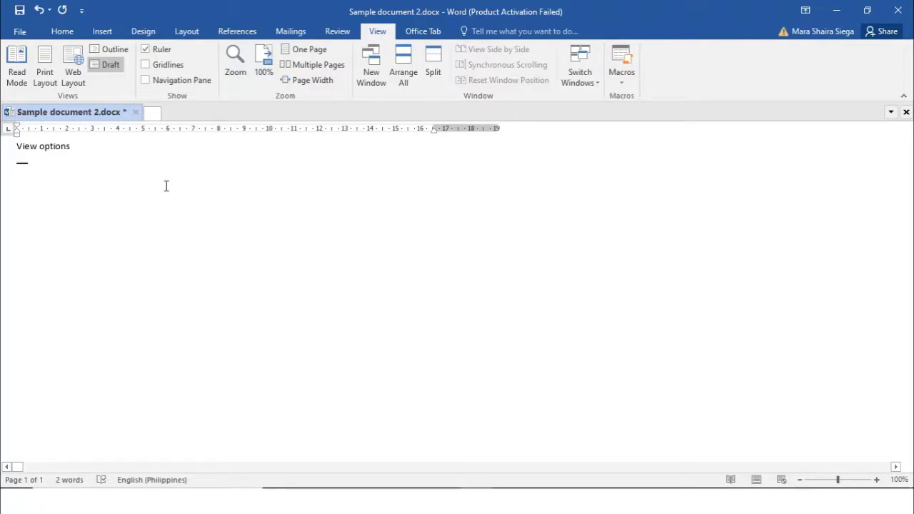
# Switch Sample document 2 back to Print Layout view
pyautogui.click(47, 76)
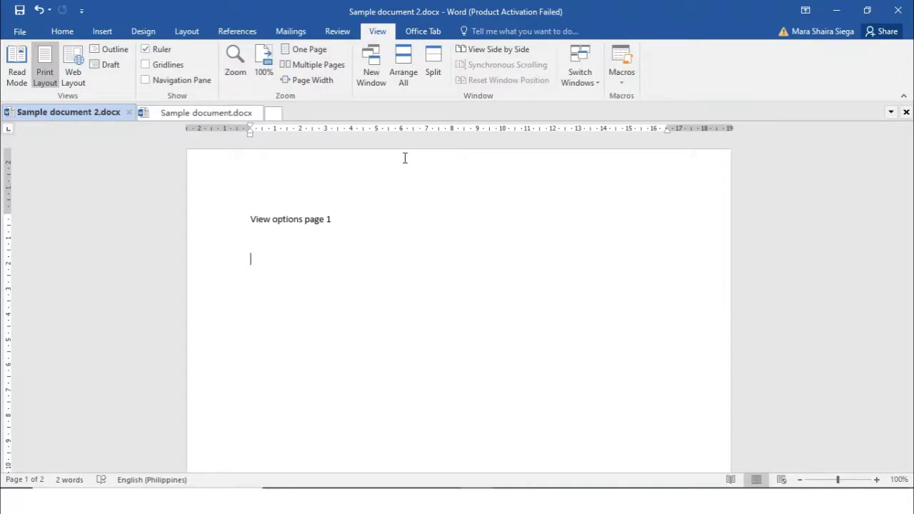
pyautogui.click(381, 81)
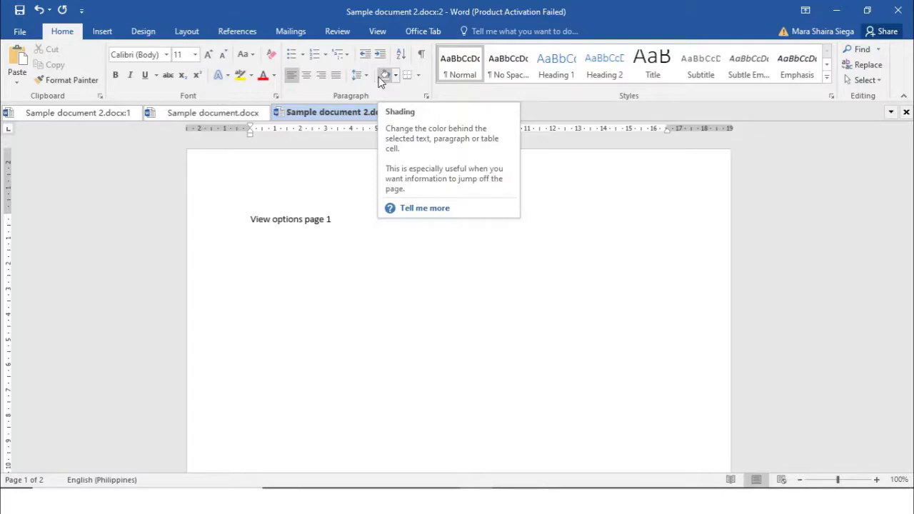
pyautogui.click(205, 113)
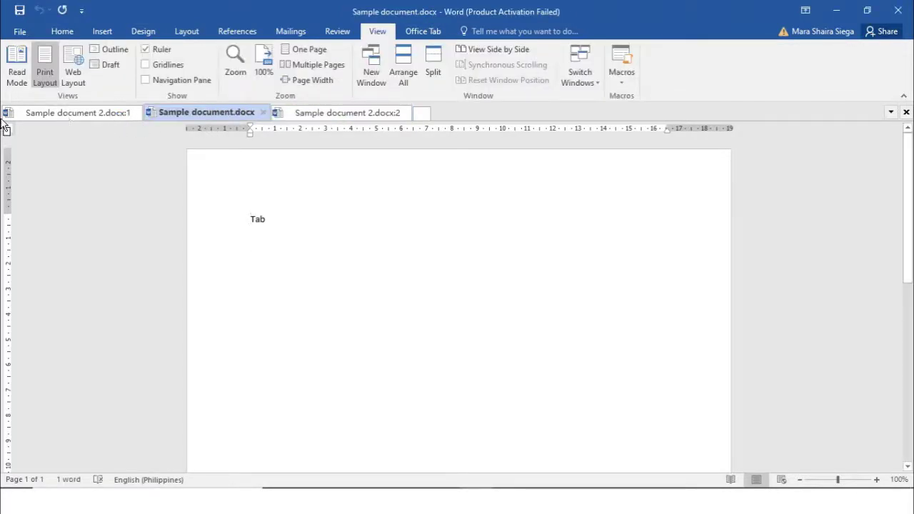
pyautogui.click(93, 113)
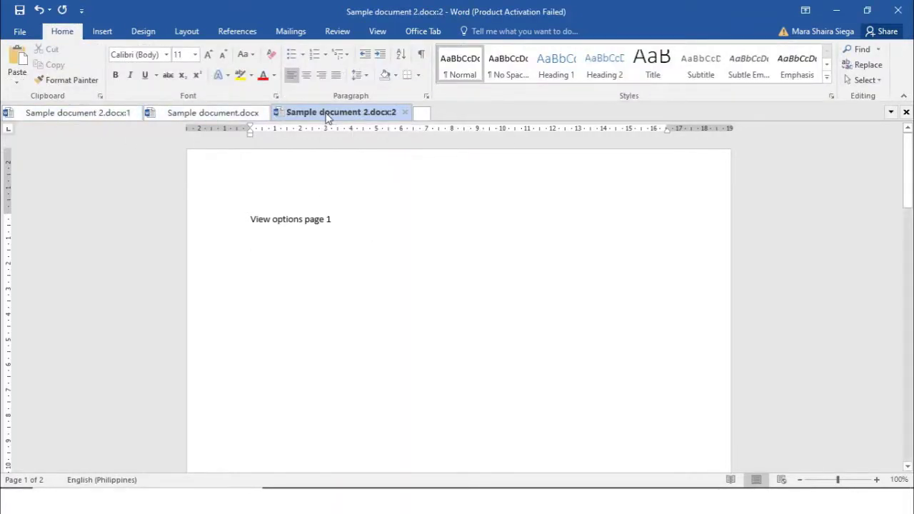
pyautogui.click(405, 113)
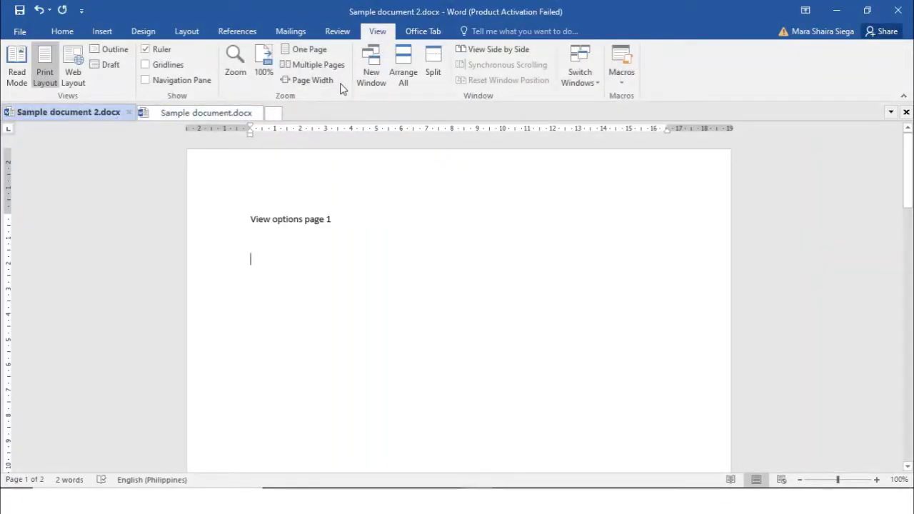
# Arrange all open windows together, then bring up Sample document.docx maximized
pyautogui.click(398, 79)
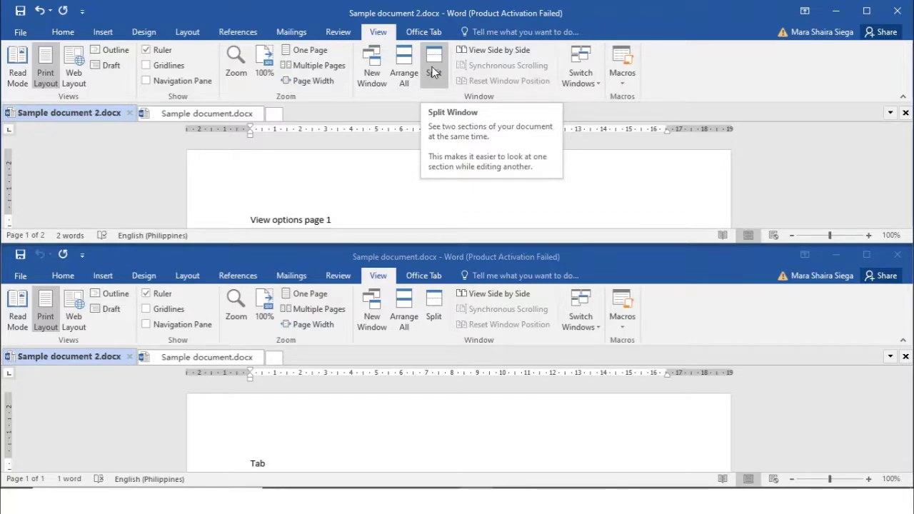
pyautogui.click(205, 364)
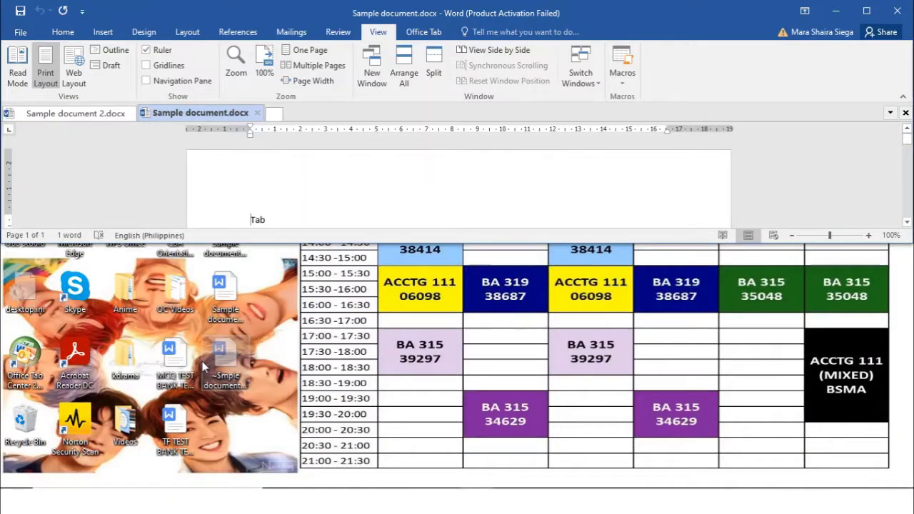
pyautogui.click(867, 12)
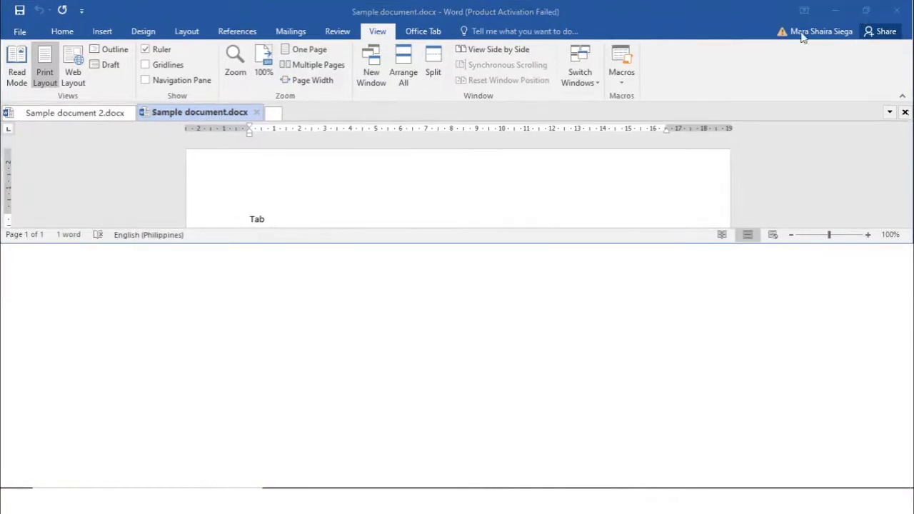
# Split the Sample document window into two panes and test-scroll the top pane
pyautogui.click(432, 72)
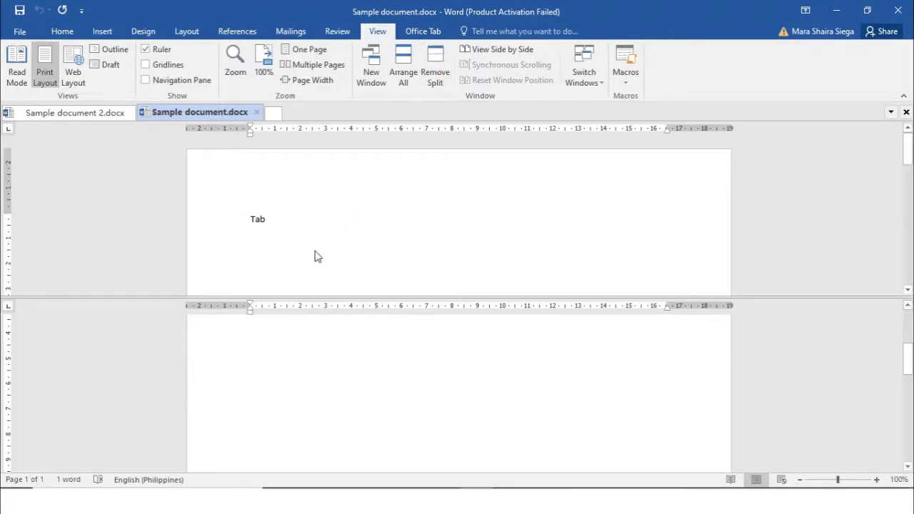
pyautogui.scroll(-2, 298, 239)
pyautogui.scroll(1, 299, 236)
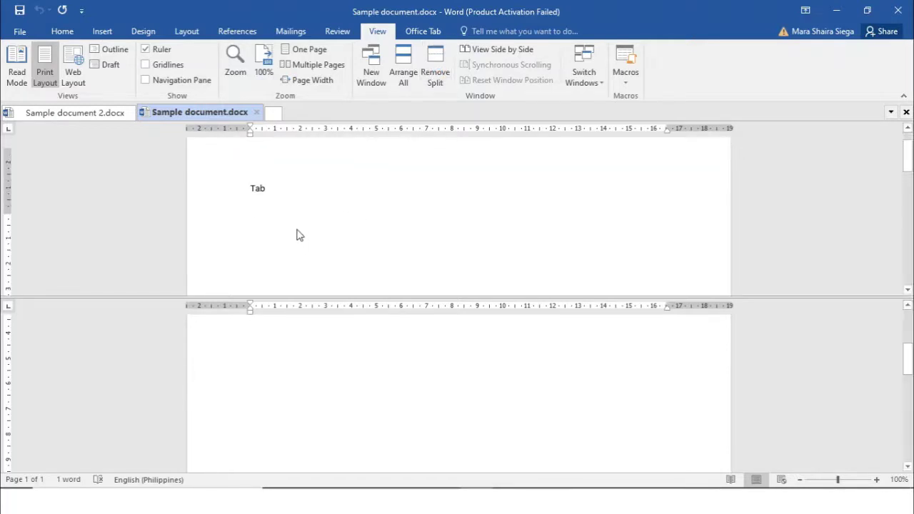
# Remove the split, add blank lines below 'Tab' and type 'Window'
pyautogui.click(435, 72)
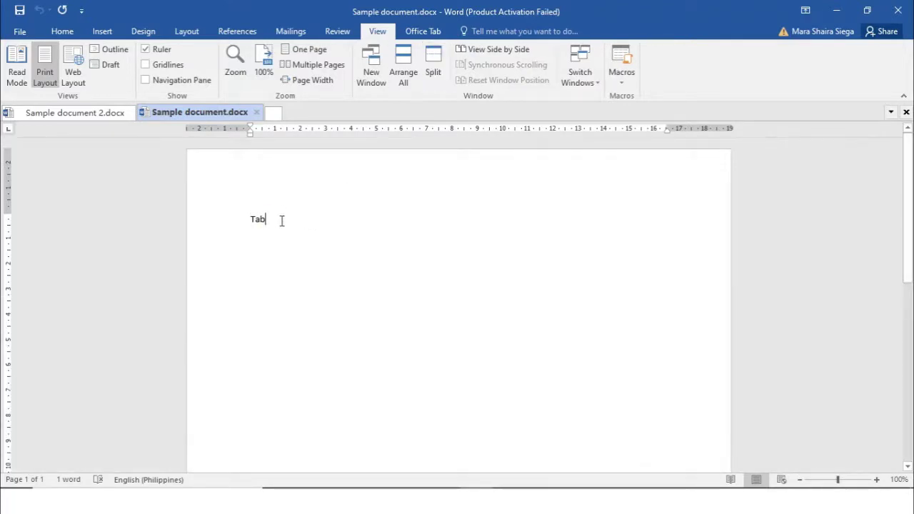
pyautogui.press('Return')
pyautogui.press('Return')
pyautogui.press('Return')
pyautogui.press('Return')
pyautogui.press('Return')
pyautogui.press('Return')
pyautogui.press('Return')
pyautogui.press('Return')
pyautogui.press('Return')
pyautogui.press('Return')
pyautogui.press('Return')
pyautogui.press('Return')
pyautogui.press('Return')
pyautogui.press('Return')
pyautogui.press('Return')
pyautogui.press('Return')
pyautogui.press('Return')
pyautogui.press('Return')
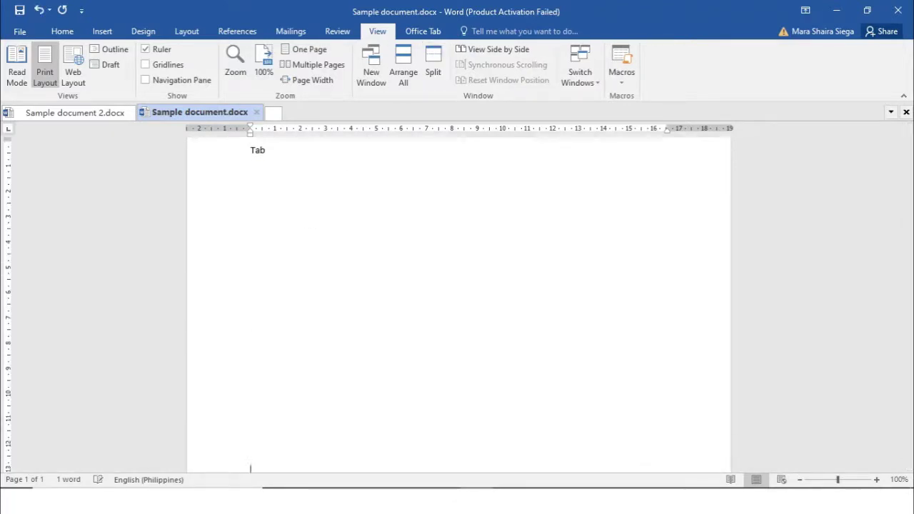
pyautogui.write('Window')
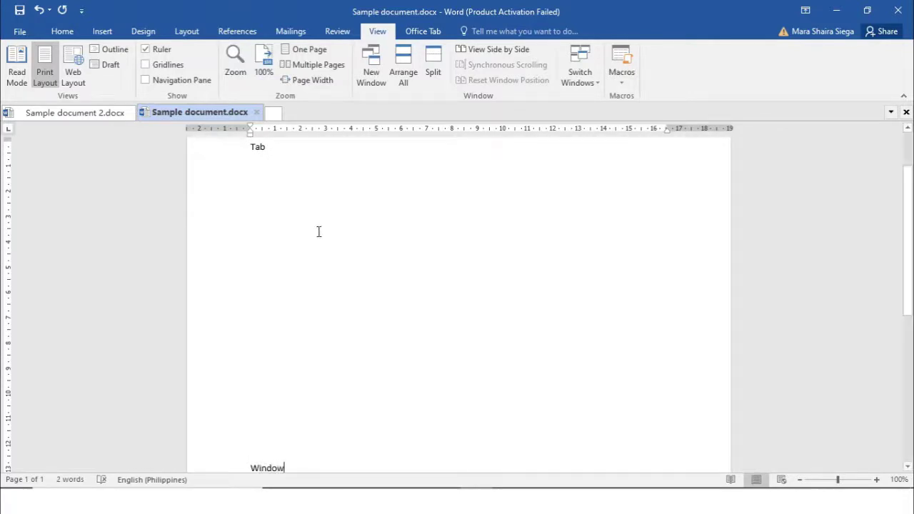
pyautogui.scroll(2, 347, 222)
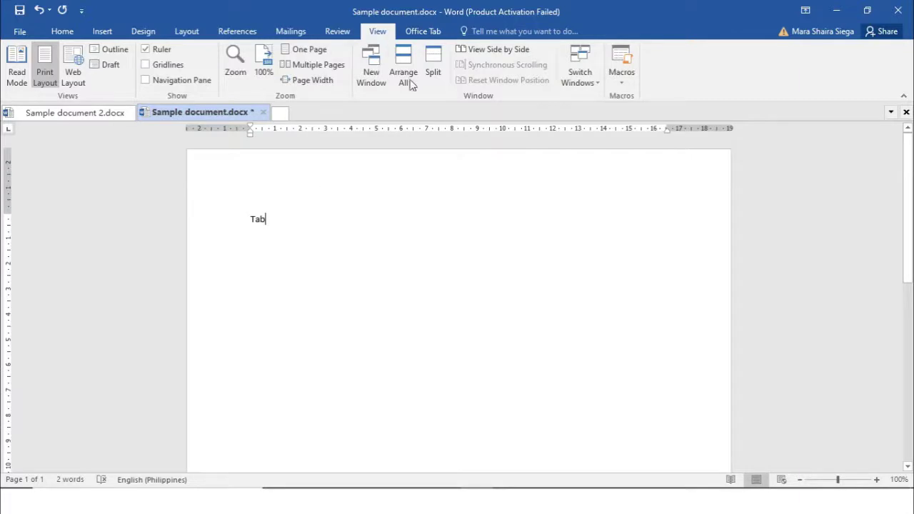
# Split Sample document.docx into two panes and scroll the lower pane to 'Window'
pyautogui.click(433, 71)
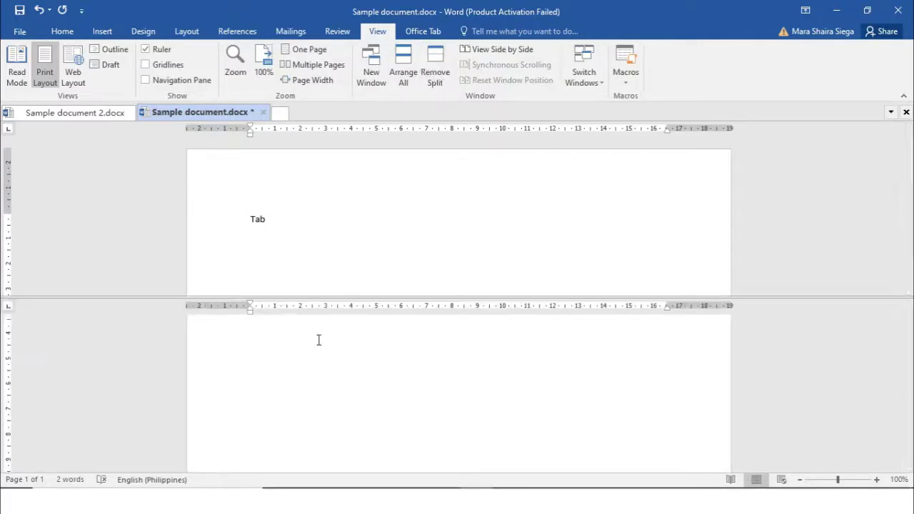
pyautogui.scroll(-2, 314, 238)
pyautogui.scroll(2, 317, 238)
pyautogui.scroll(-3, 318, 238)
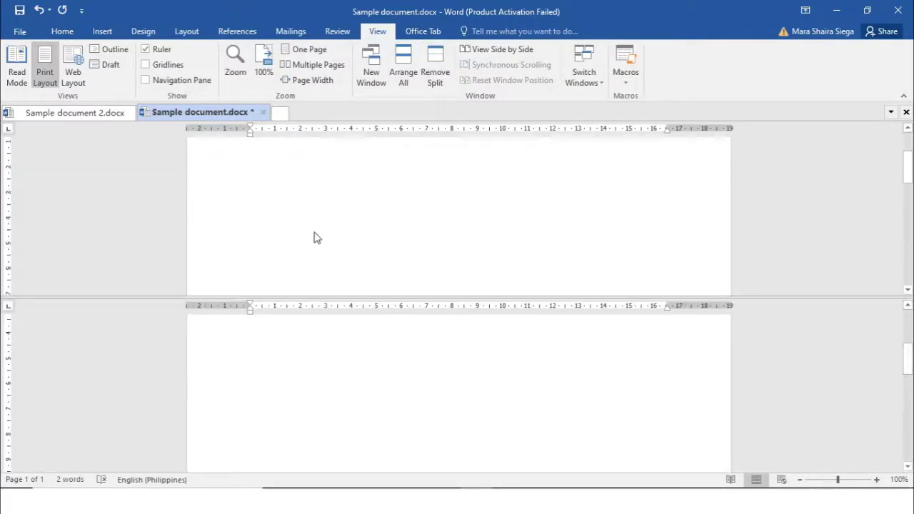
pyautogui.scroll(2, 313, 355)
pyautogui.scroll(-7, 314, 355)
pyautogui.scroll(1, 313, 355)
pyautogui.scroll(1, 313, 355)
pyautogui.scroll(-1, 313, 355)
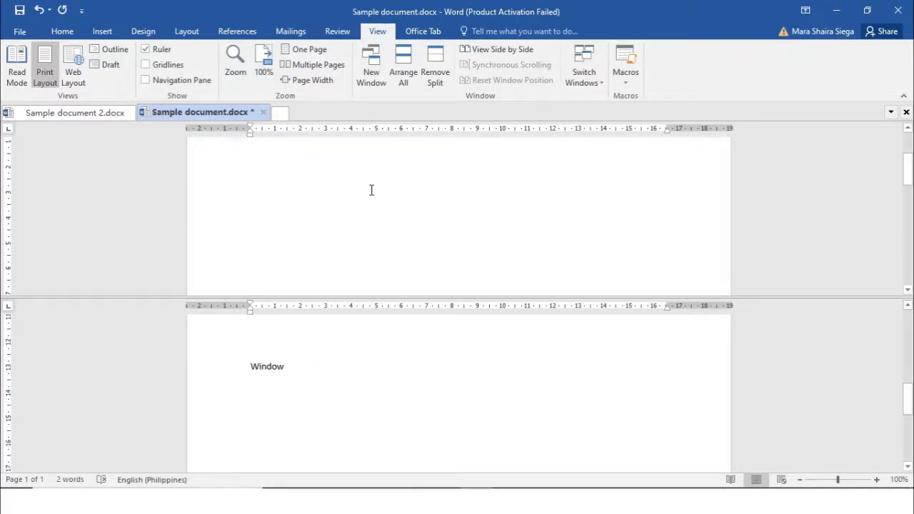
pyautogui.scroll(3, 371, 190)
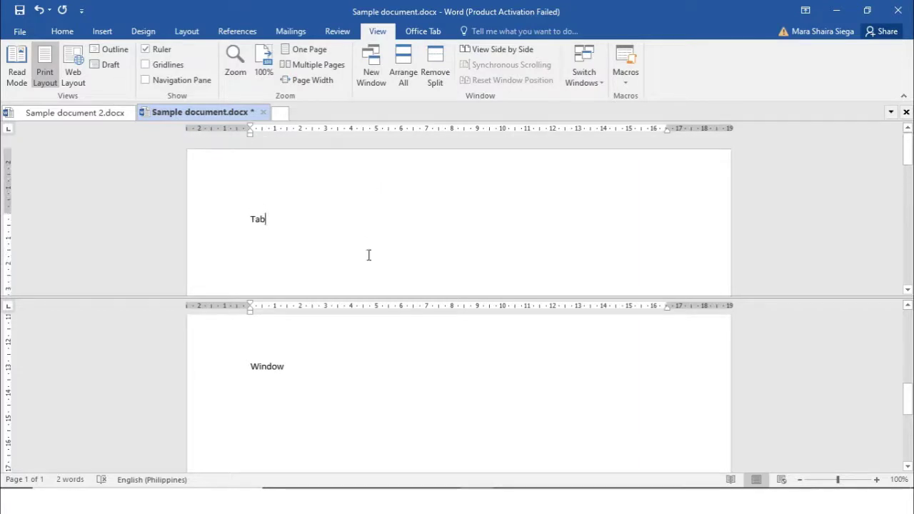
# Place the caret after 'Window' in the lower pane and after 'Tab' in the upper pane
pyautogui.click(339, 391)
pyautogui.click(331, 217)
pyautogui.click(497, 44)
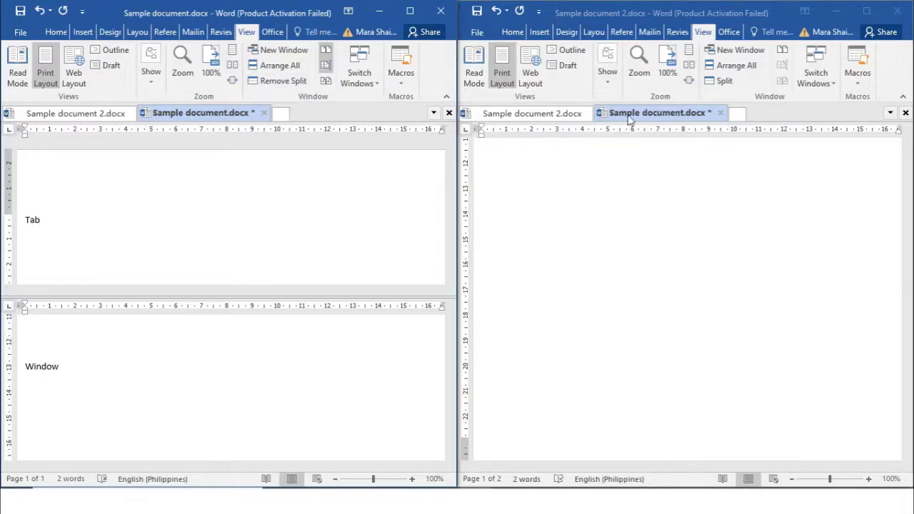
# Show Sample document 2.docx on the right and remove the split from Sample document.docx on the left
pyautogui.click(573, 118)
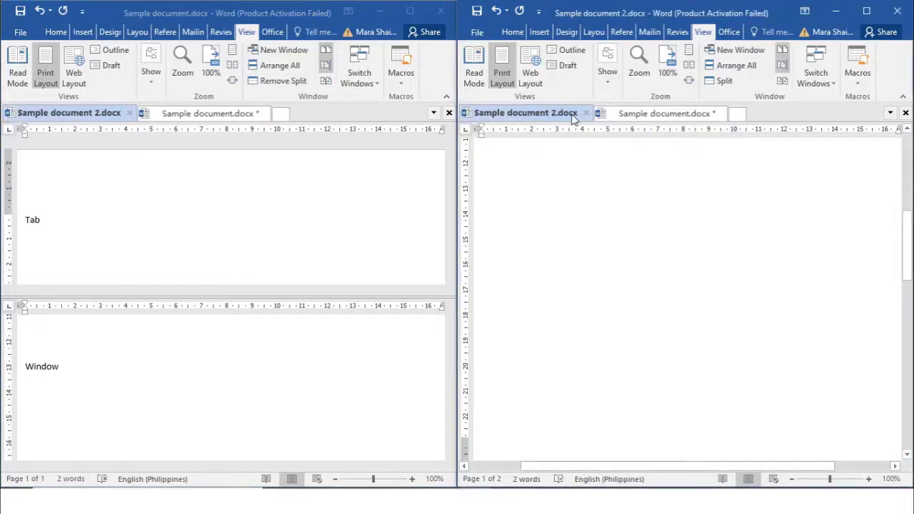
pyautogui.scroll(10, 741, 245)
pyautogui.scroll(1, 608, 244)
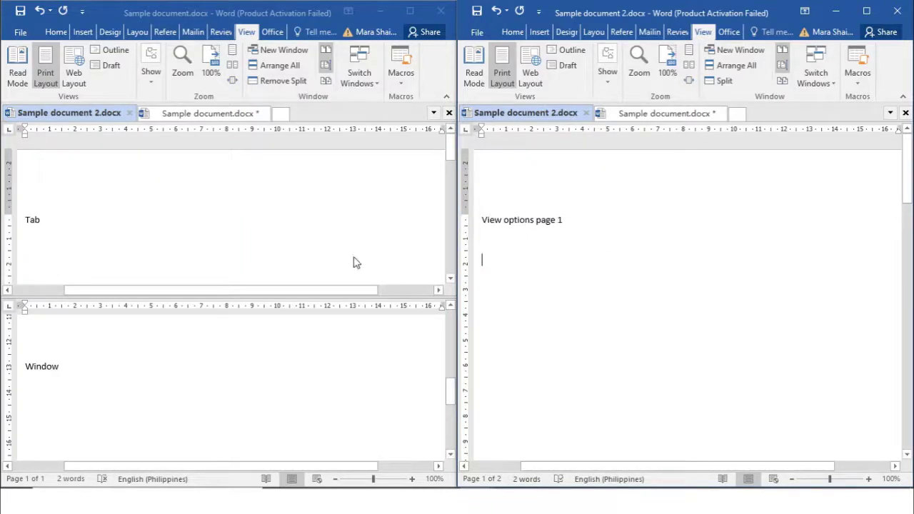
pyautogui.click(282, 365)
pyautogui.click(288, 84)
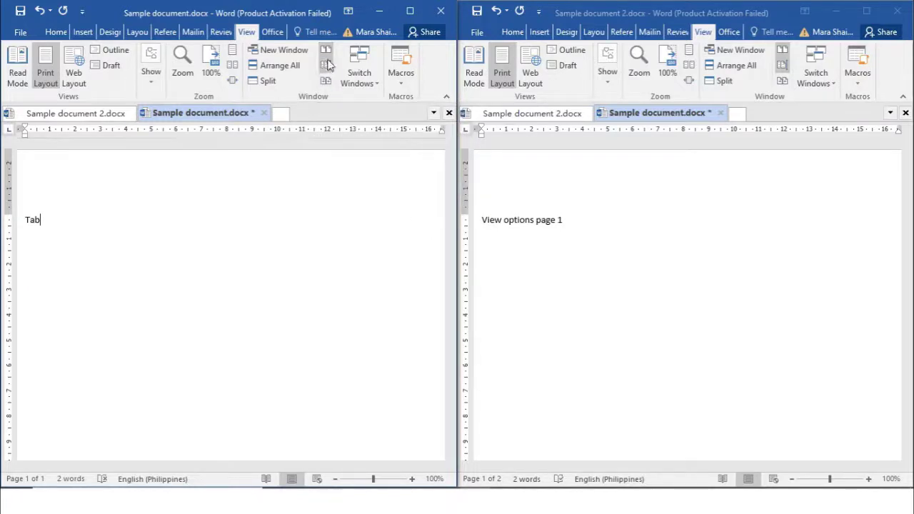
# Turn on Synchronous Scrolling and scroll to see both documents move together
pyautogui.click(329, 64)
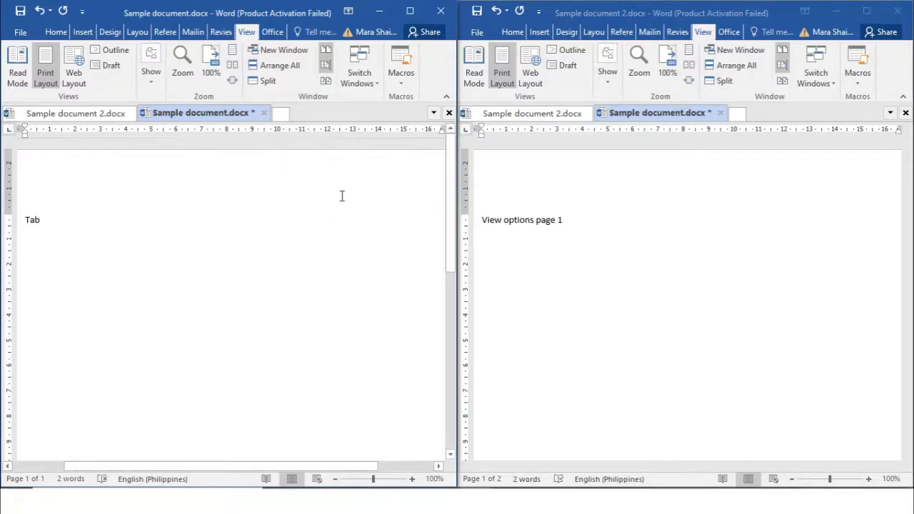
pyautogui.scroll(-5, 342, 196)
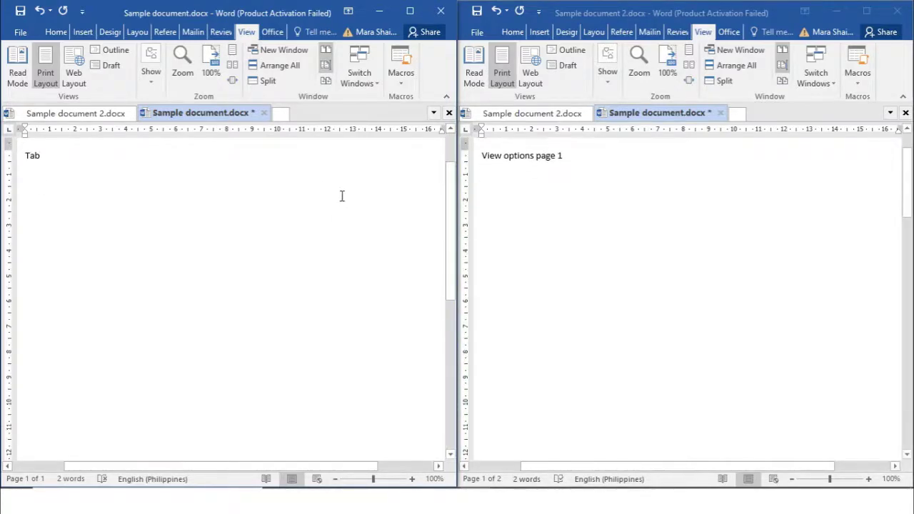
pyautogui.scroll(5, 342, 195)
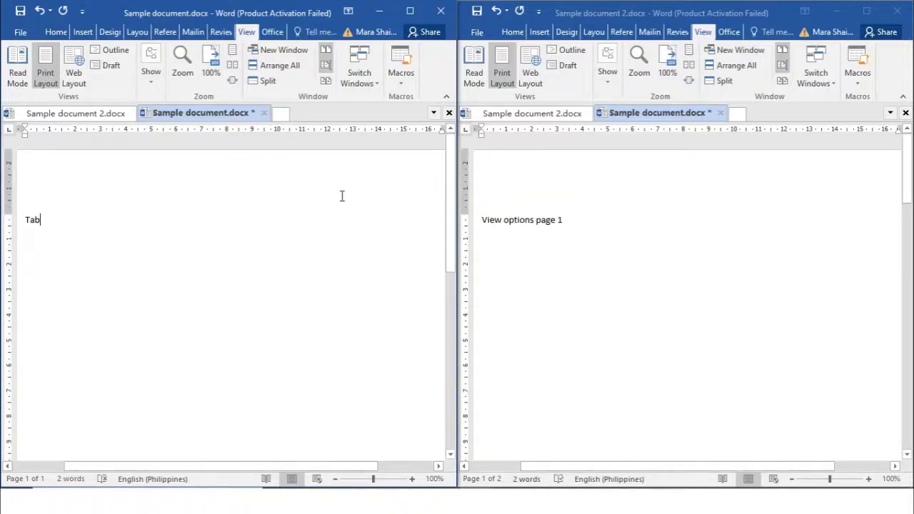
pyautogui.scroll(-5, 342, 196)
pyautogui.scroll(6, 342, 196)
# Scroll from each window in turn, after 'View options page 1' and below 'Tab'
pyautogui.click(598, 221)
pyautogui.click(599, 226)
pyautogui.scroll(-5, 599, 226)
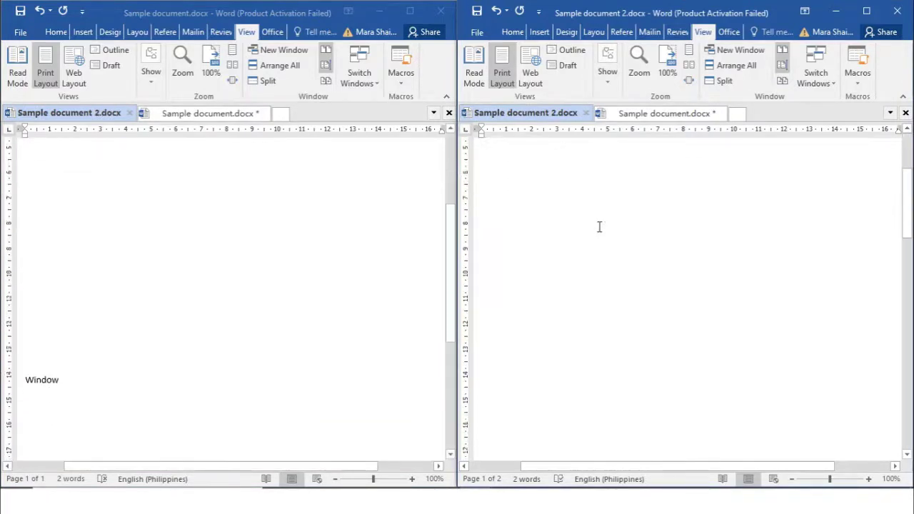
pyautogui.scroll(6, 598, 226)
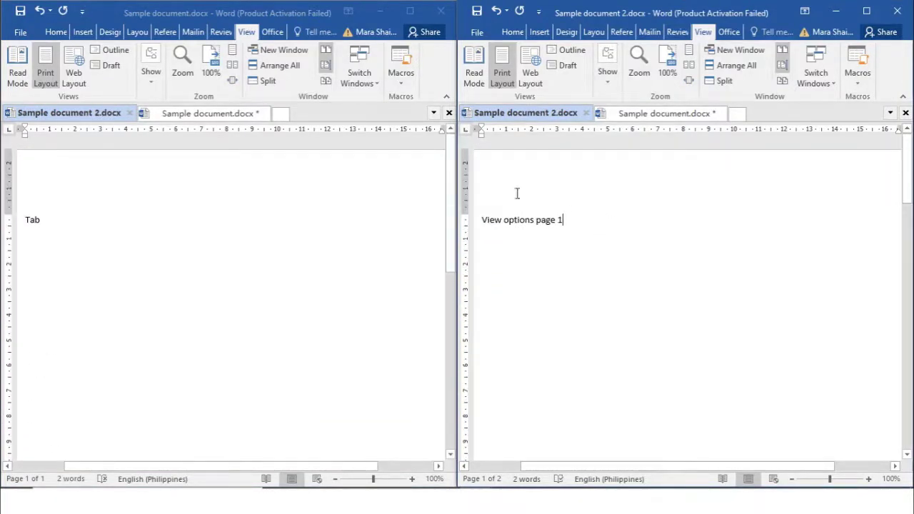
pyautogui.click(326, 69)
pyautogui.click(322, 247)
pyautogui.scroll(-5, 321, 238)
pyautogui.scroll(5, 321, 238)
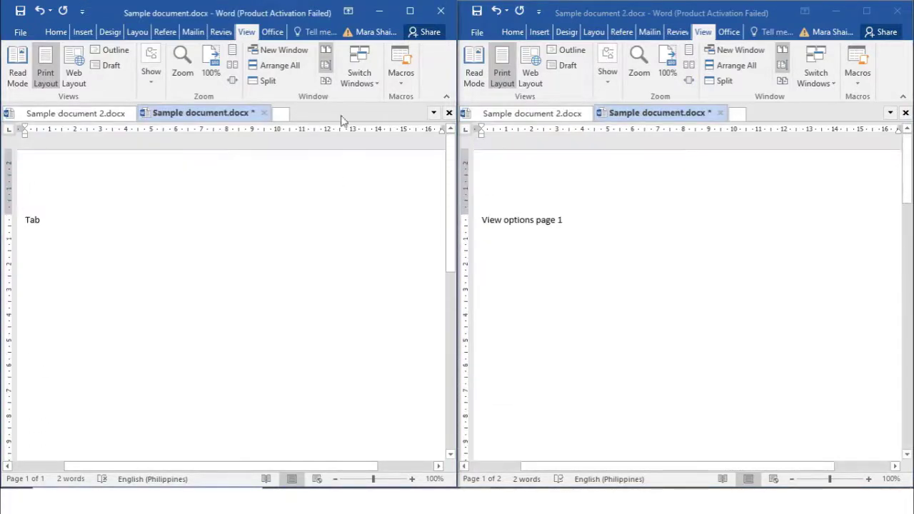
# Turn Synchronous Scrolling off and scroll to confirm the documents scroll independently
pyautogui.click(326, 65)
pyautogui.scroll(-5, 317, 204)
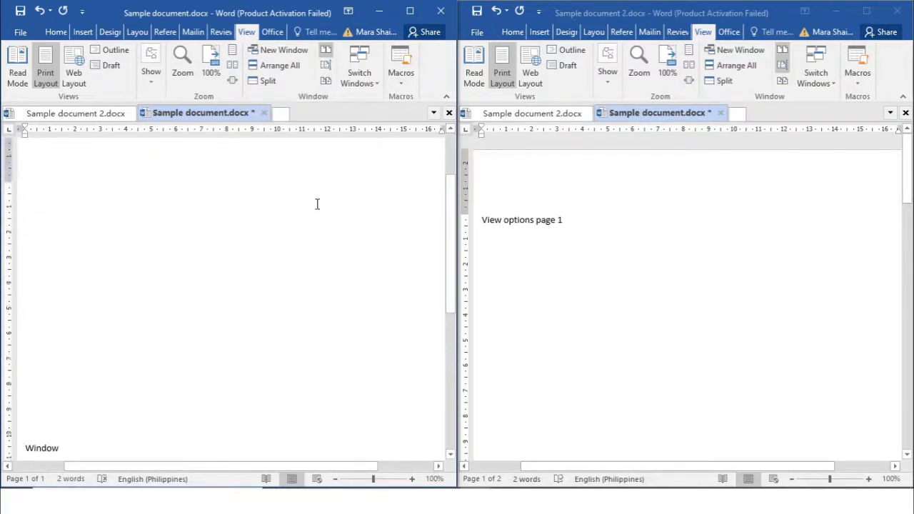
pyautogui.scroll(5, 317, 204)
pyautogui.scroll(-5, 317, 204)
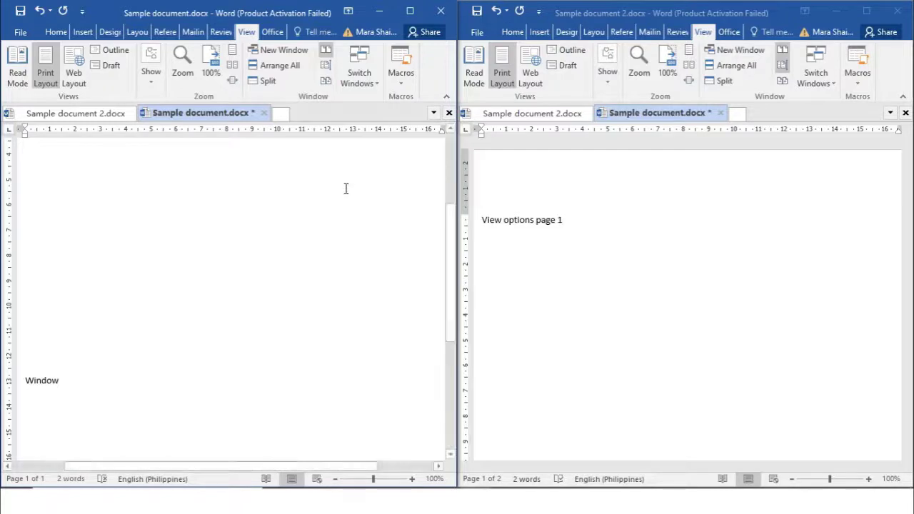
pyautogui.scroll(5, 347, 188)
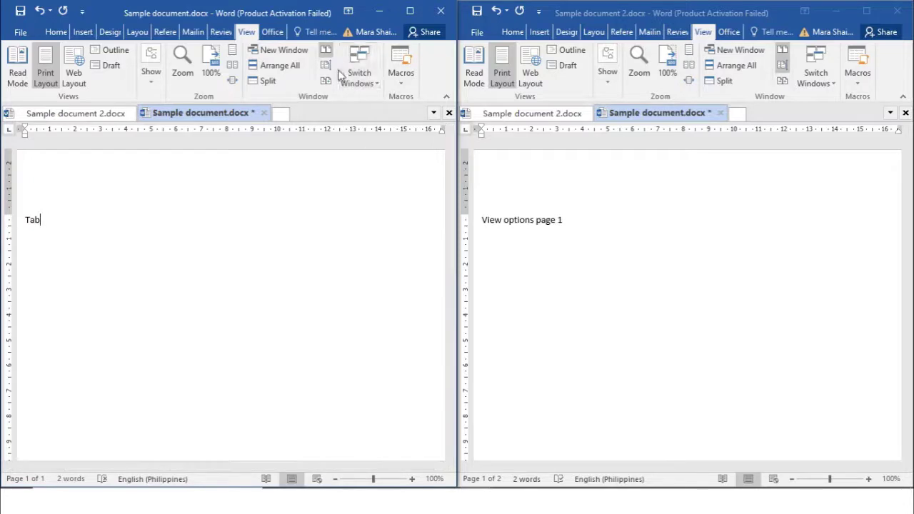
pyautogui.click(613, 13)
pyautogui.moveTo(633, 10); pyautogui.dragTo(631, 80)
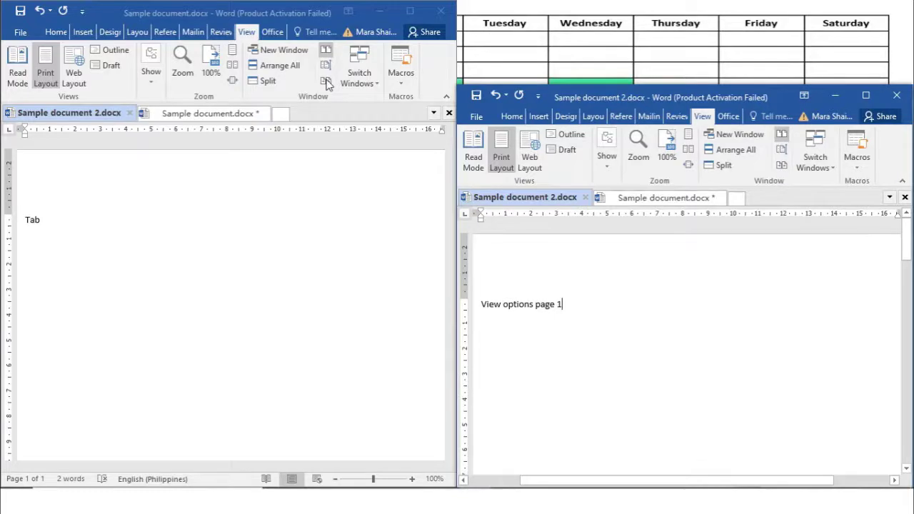
pyautogui.click(326, 82)
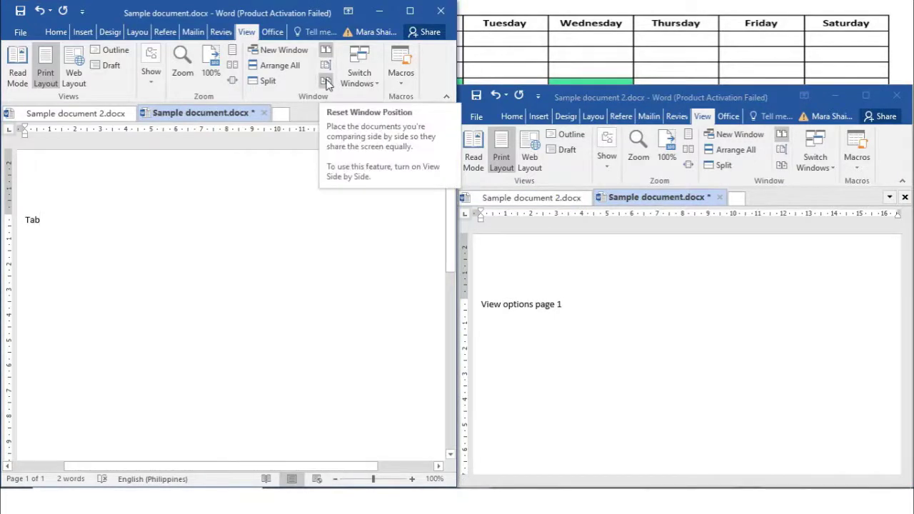
pyautogui.click(326, 82)
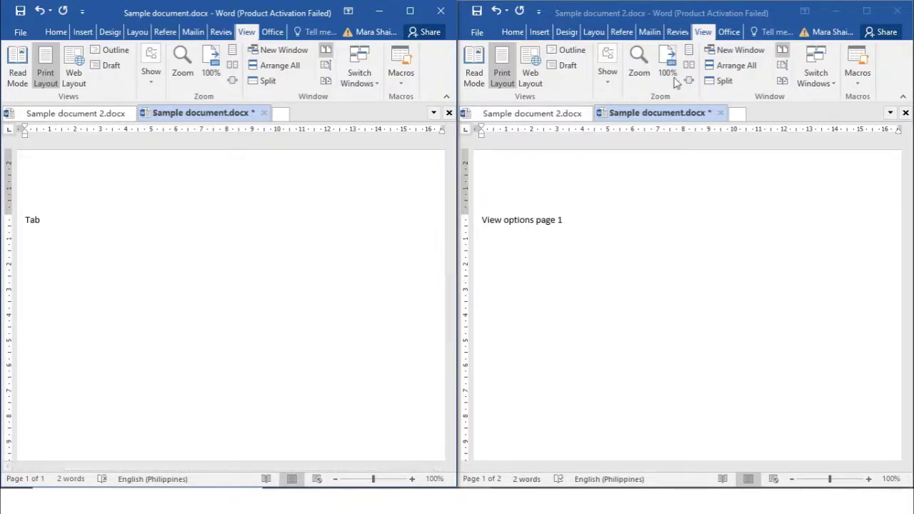
pyautogui.moveTo(656, 16); pyautogui.dragTo(652, 37)
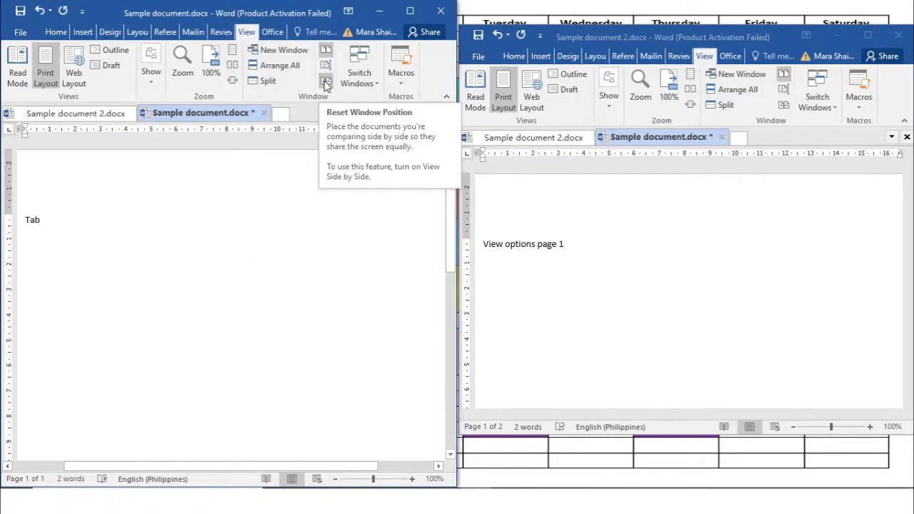
pyautogui.click(326, 84)
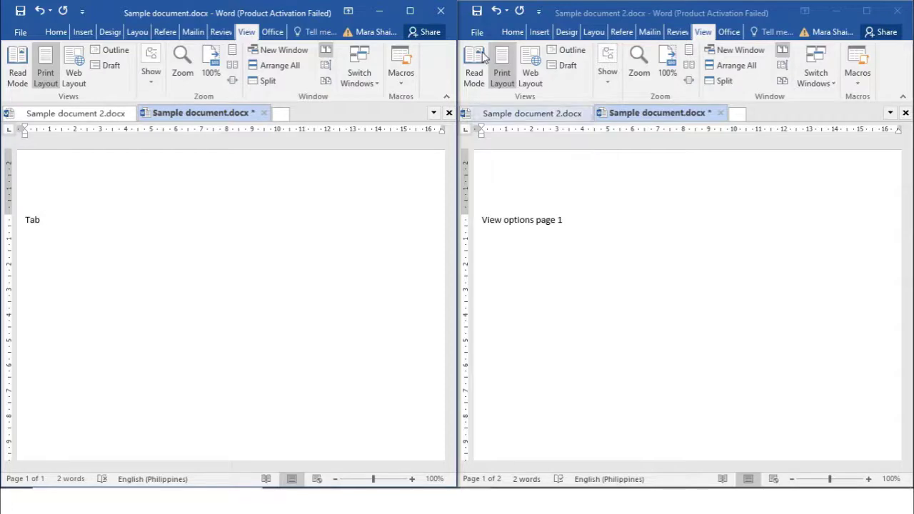
pyautogui.click(650, 203)
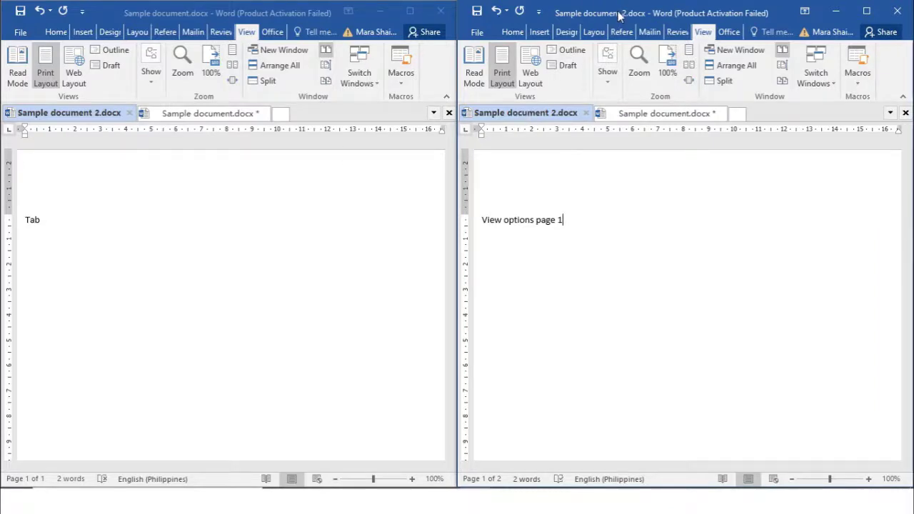
pyautogui.click(815, 68)
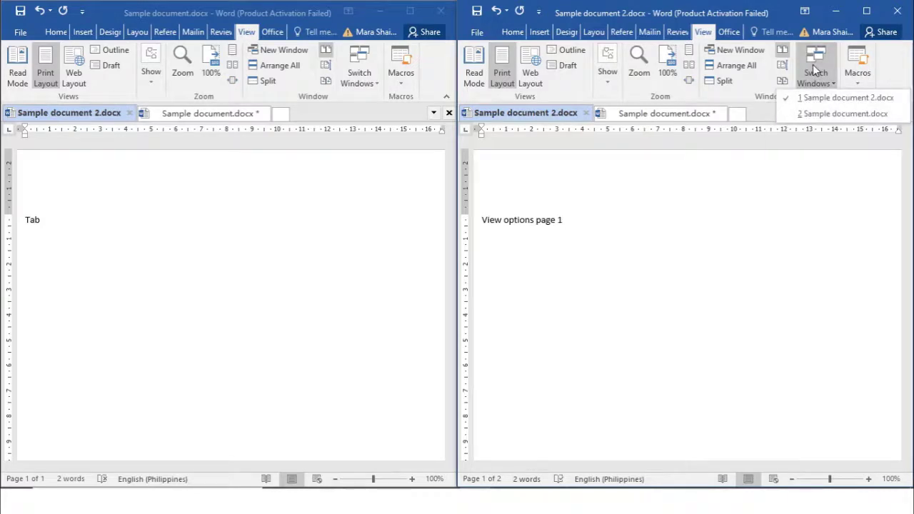
pyautogui.click(797, 115)
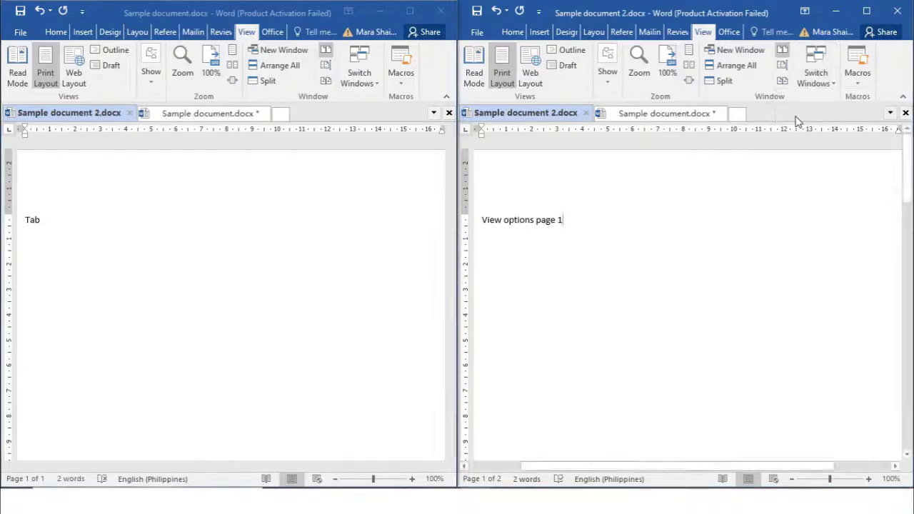